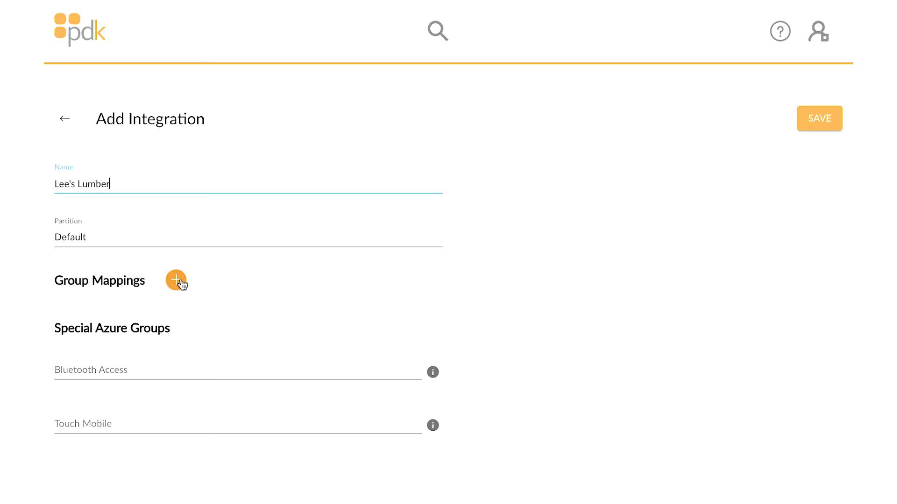
Step: Open a new group mapping form in the Lee's Lumber integration
left_click(181, 281)
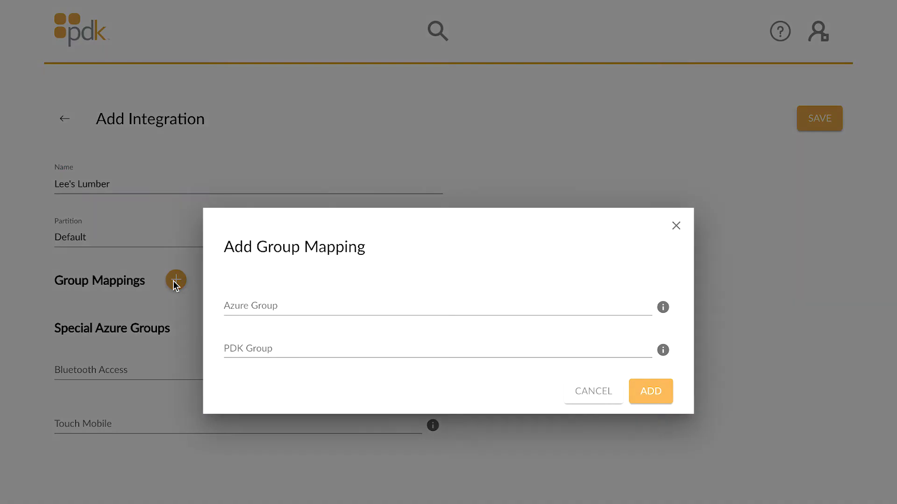
Step: Add a mapping from Azure group Lee's Lumber to PDK group Marketing 8-5
left_click(302, 305)
type("Lee's Lumber")
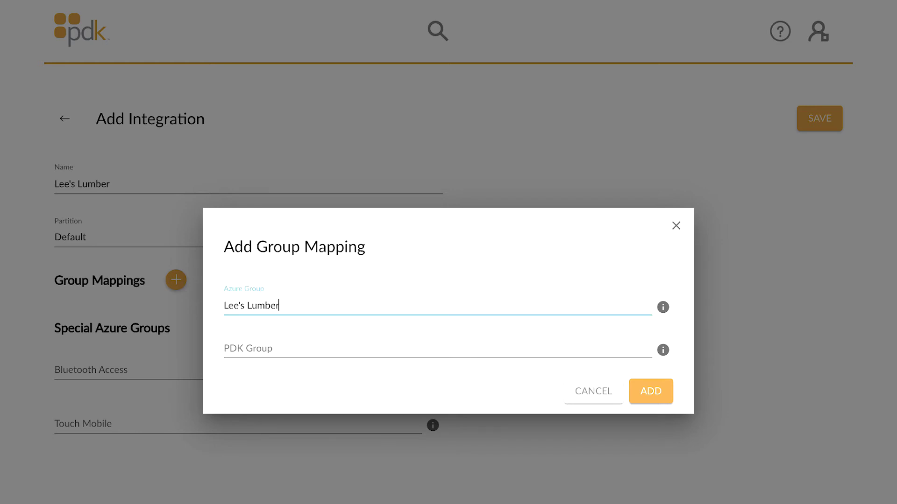
left_click(308, 349)
type("Mark")
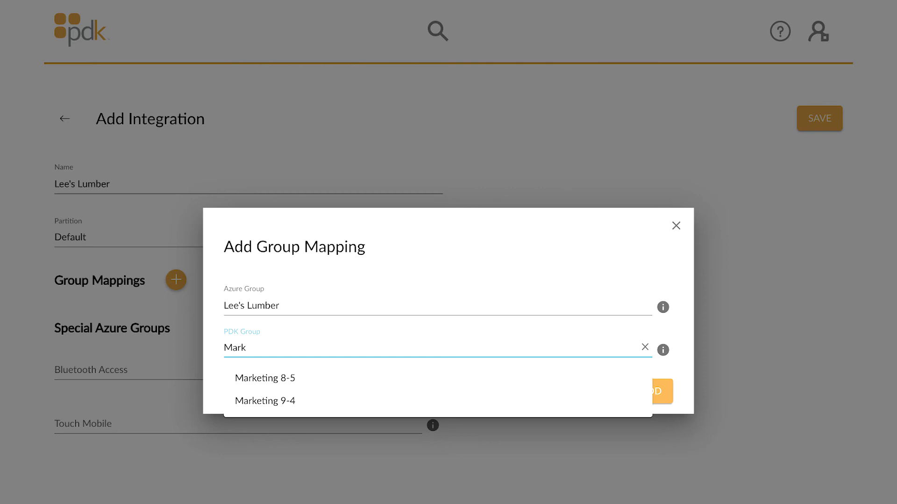
left_click(301, 378)
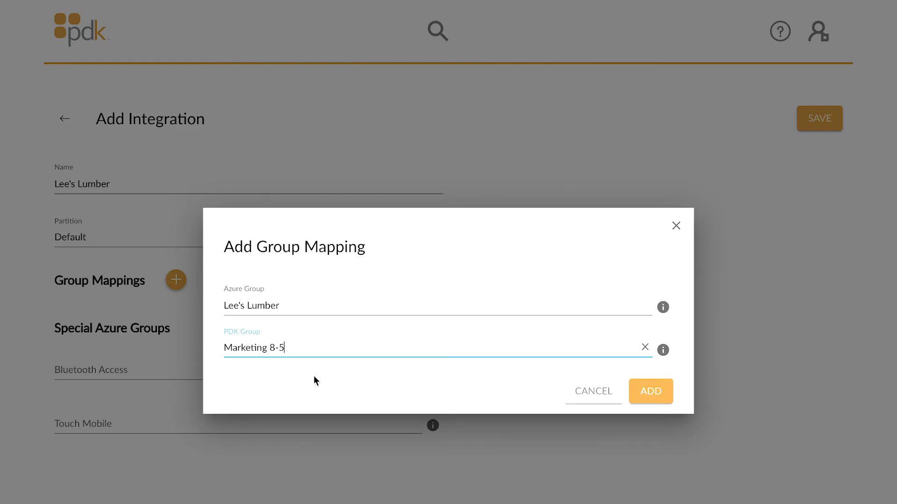
left_click(636, 392)
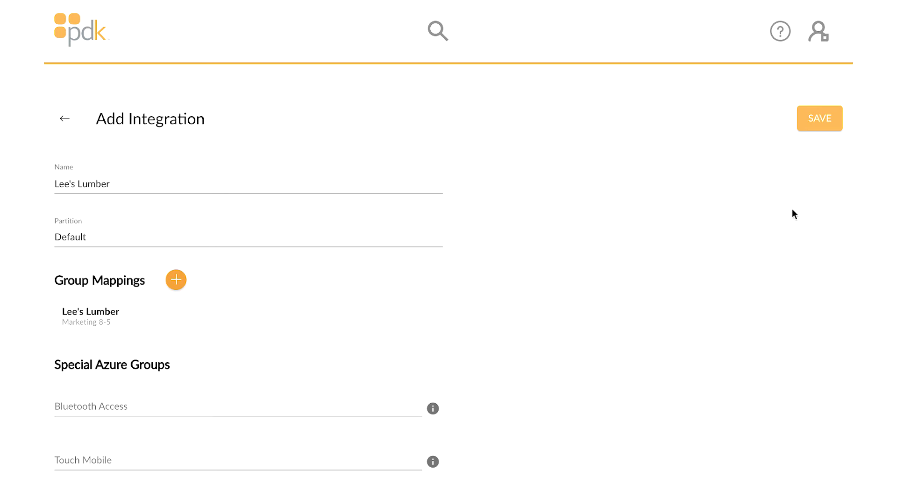
Step: Save the Lee's Lumber integration and copy its integration token to the clipboard
left_click(820, 118)
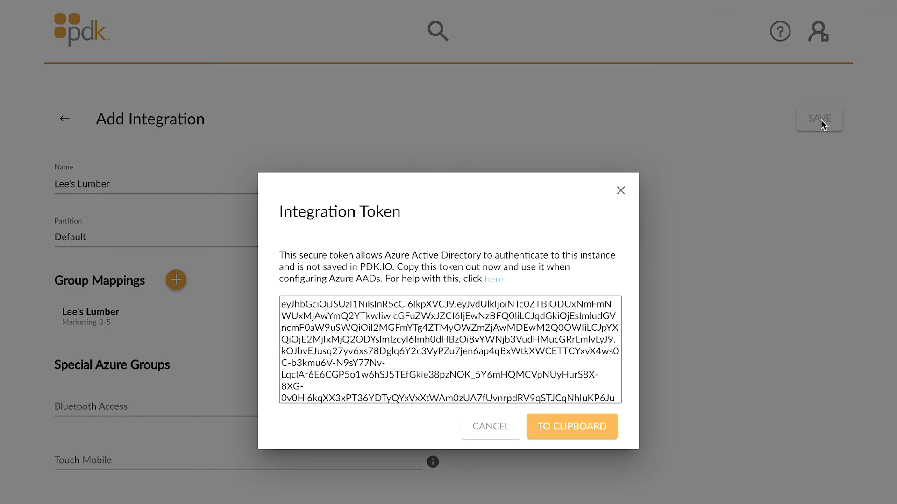
left_click(578, 425)
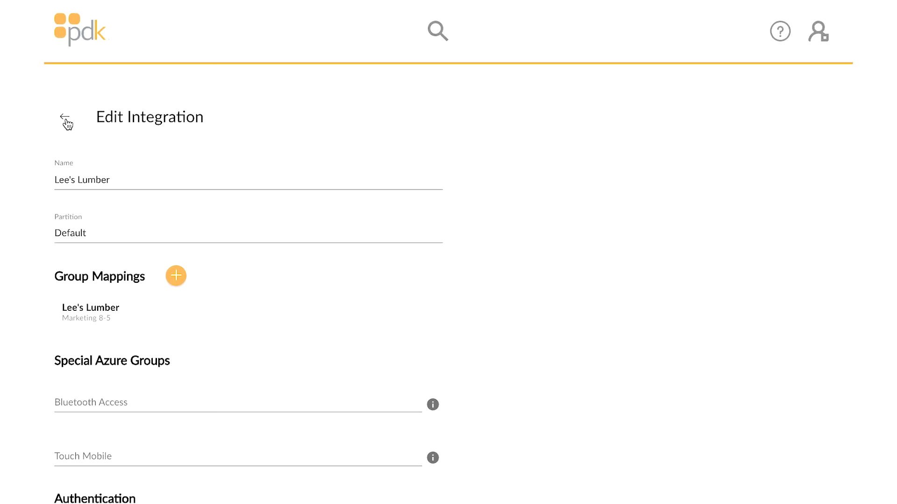
left_click(66, 119)
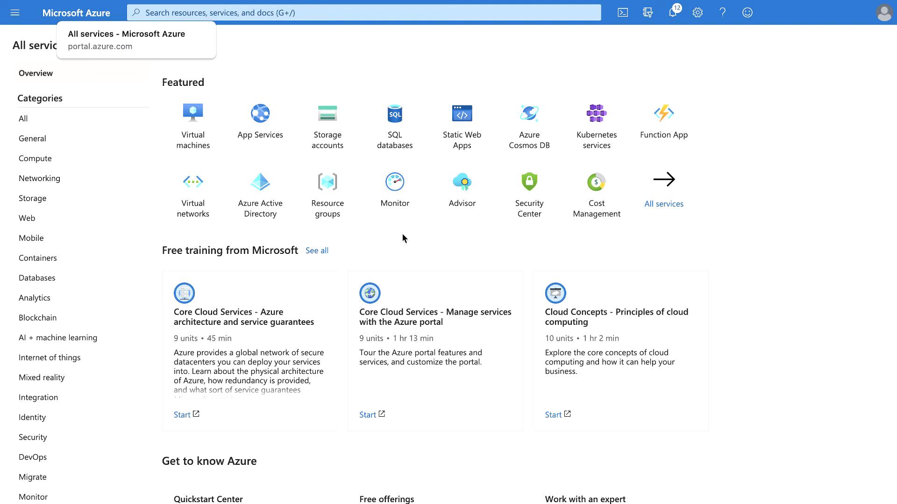
Step: Create a custom non-gallery enterprise application named 'Lee's Lumber PDK Panel' in Azure Active Directory
left_click(259, 206)
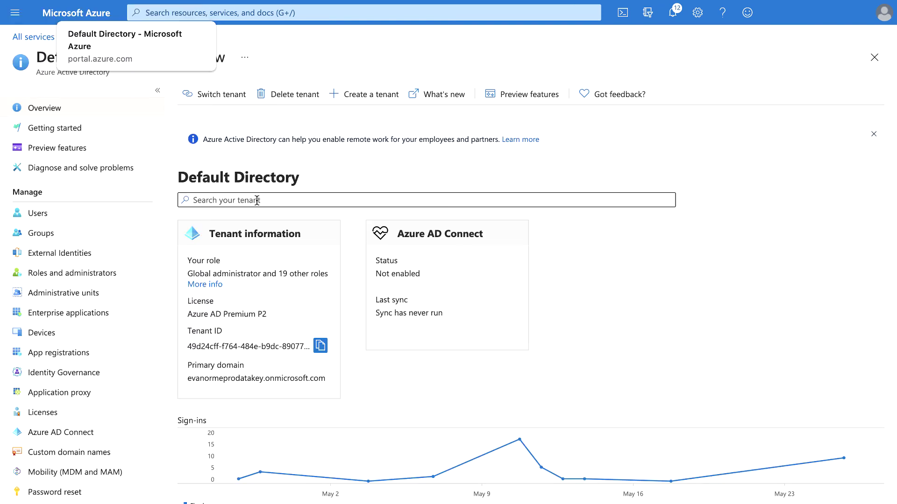
left_click(153, 314)
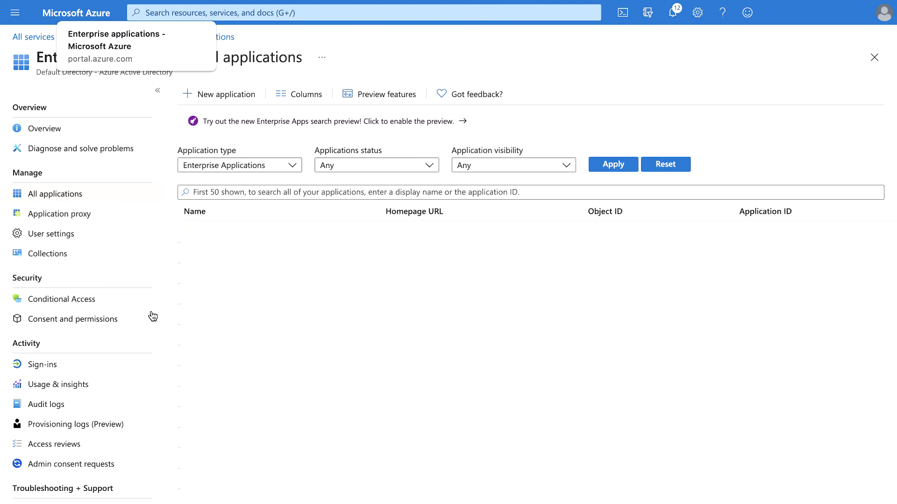
left_click(218, 95)
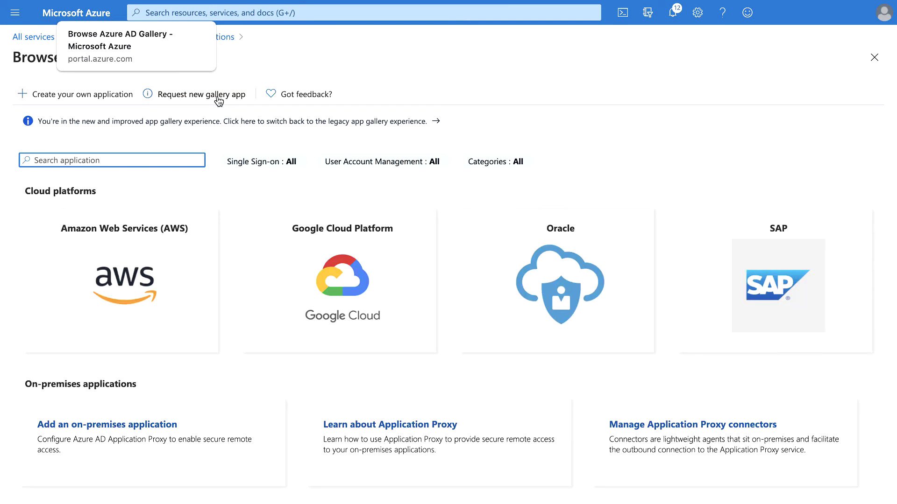
left_click(114, 96)
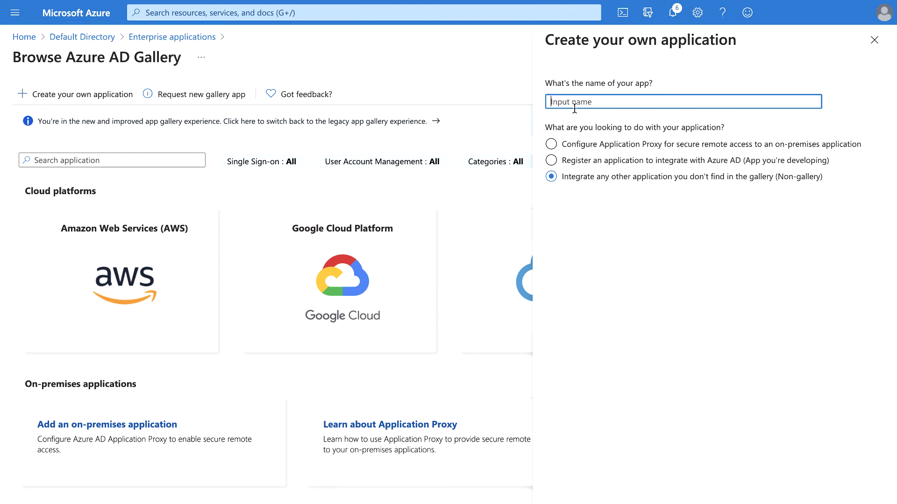
type("Lee’s Lumber PDK Panel")
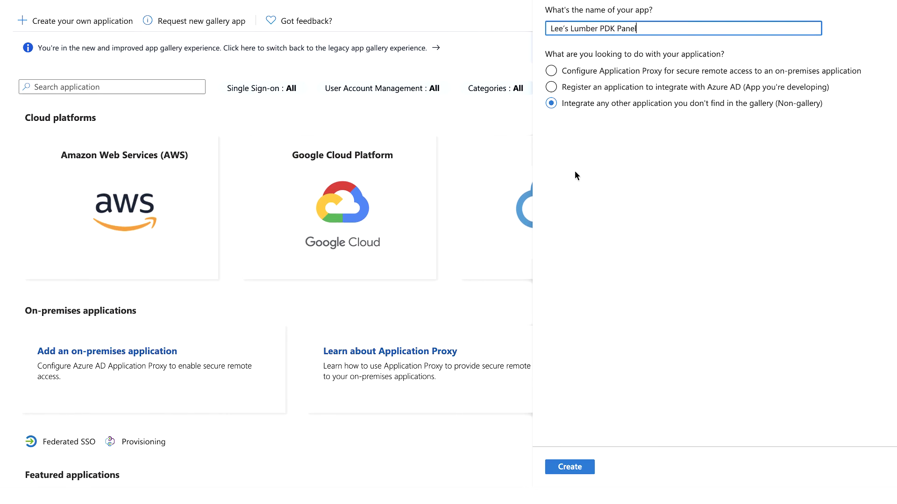
left_click(565, 458)
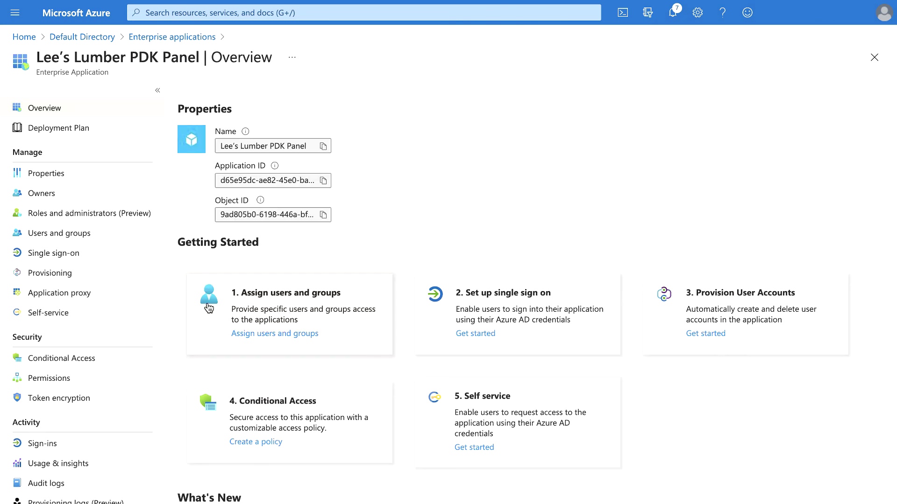
Step: Set the Lee's Lumber PDK Panel provisioning mode to Automatic
left_click(126, 280)
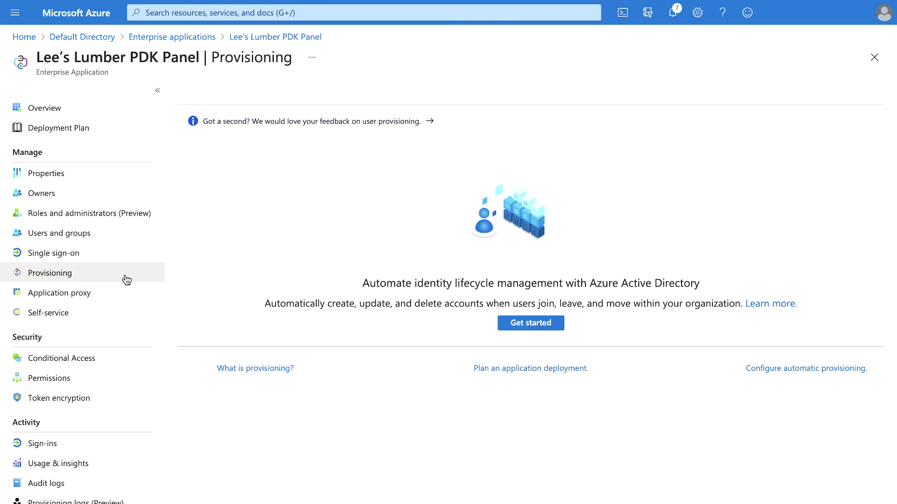
left_click(515, 324)
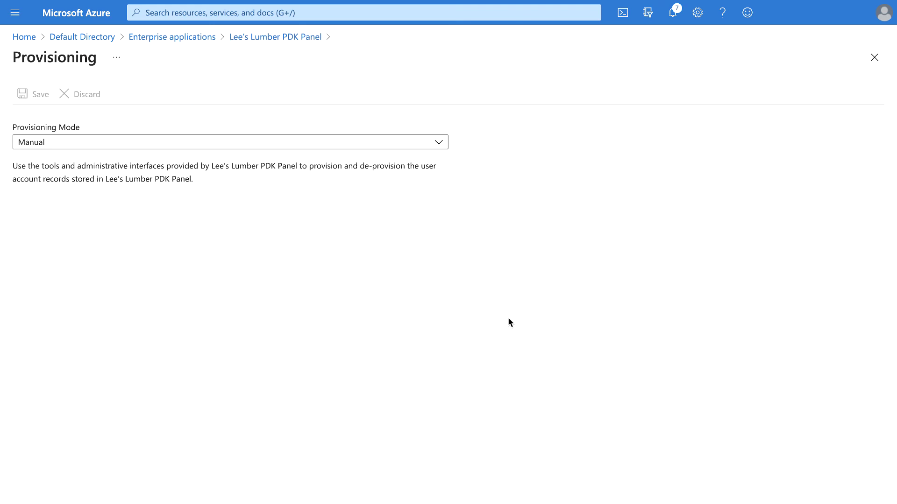
left_click(202, 147)
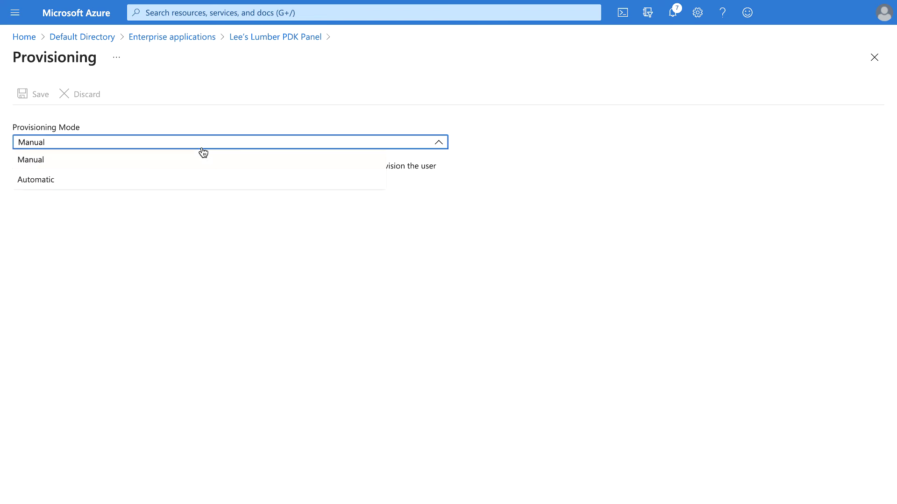
left_click(193, 182)
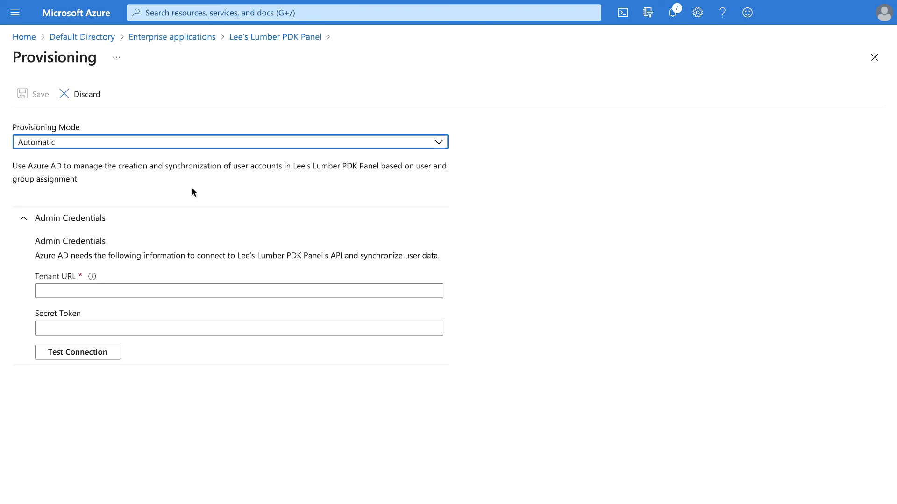
left_click(172, 288)
type("http")
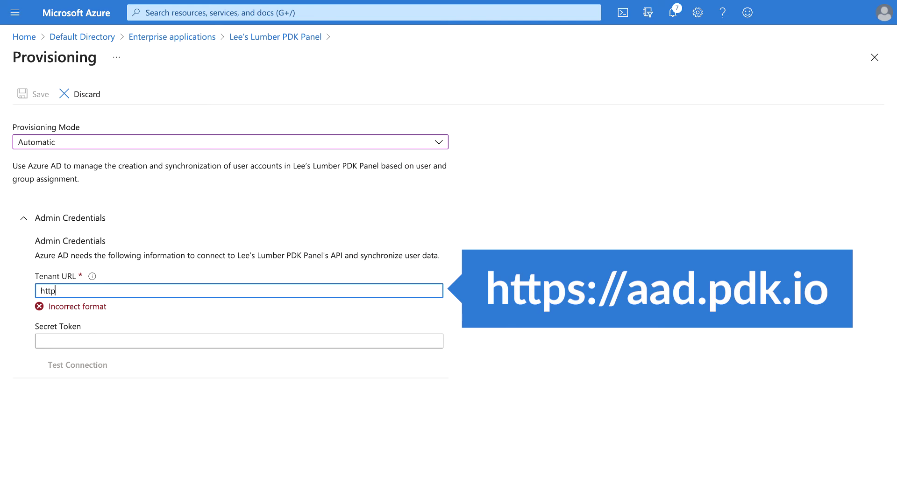
type("s://aad.pdk.io")
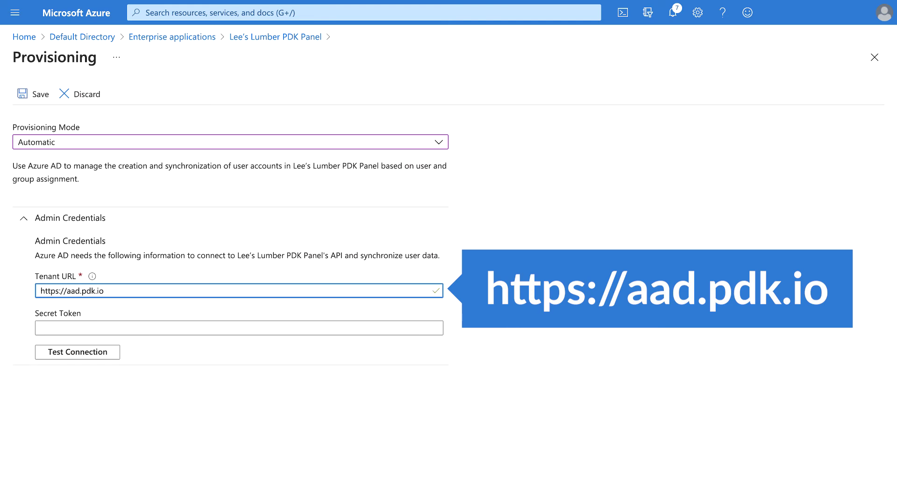
left_click(215, 327)
key("ctrl+v")
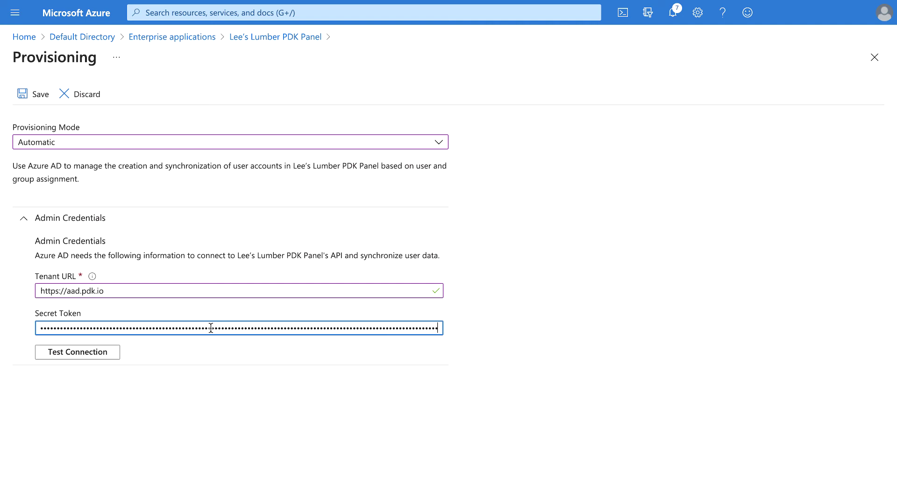
left_click(110, 354)
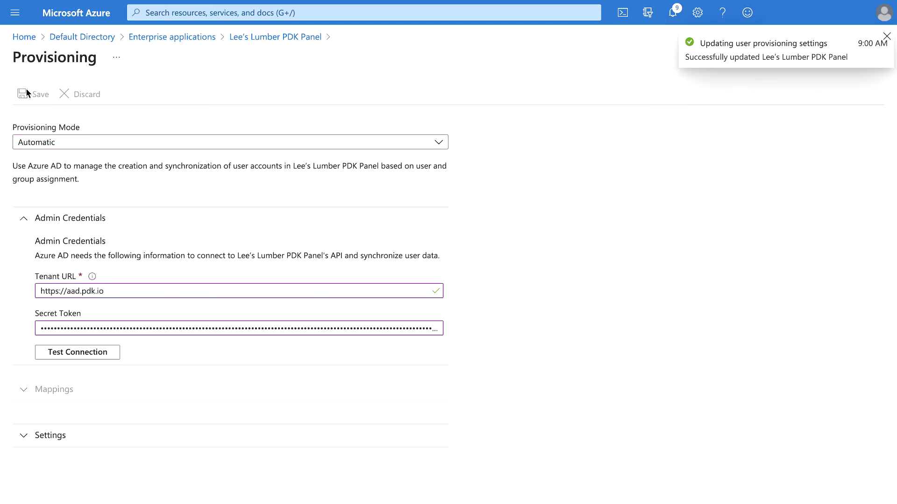
left_click(256, 37)
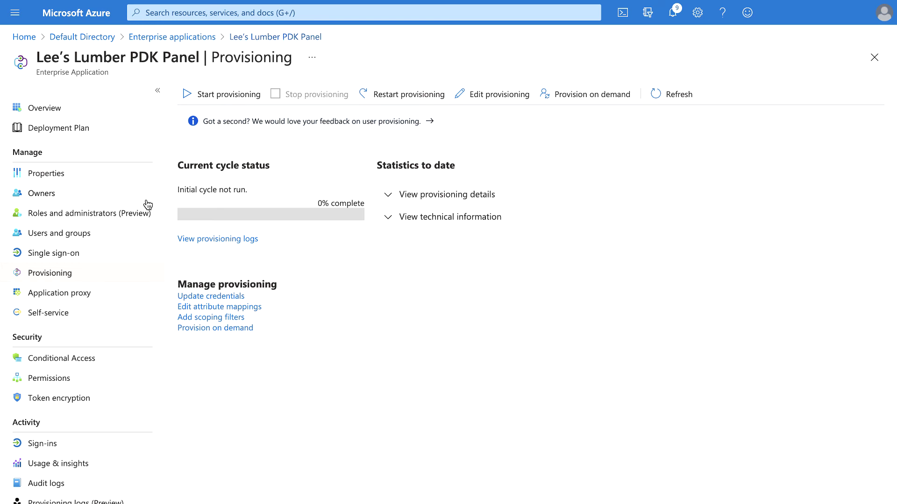
Step: Assign DOgroup to Lee's Lumber PDK Panel and start automatic provisioning
left_click(116, 238)
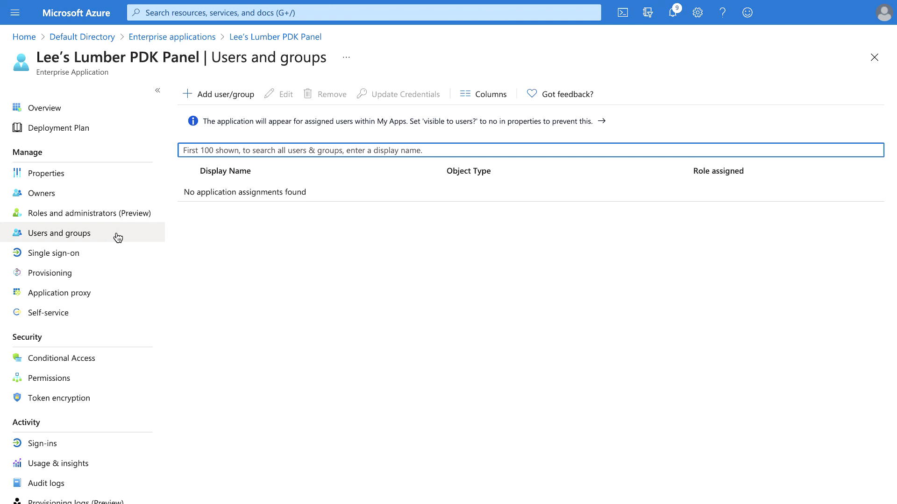
left_click(239, 96)
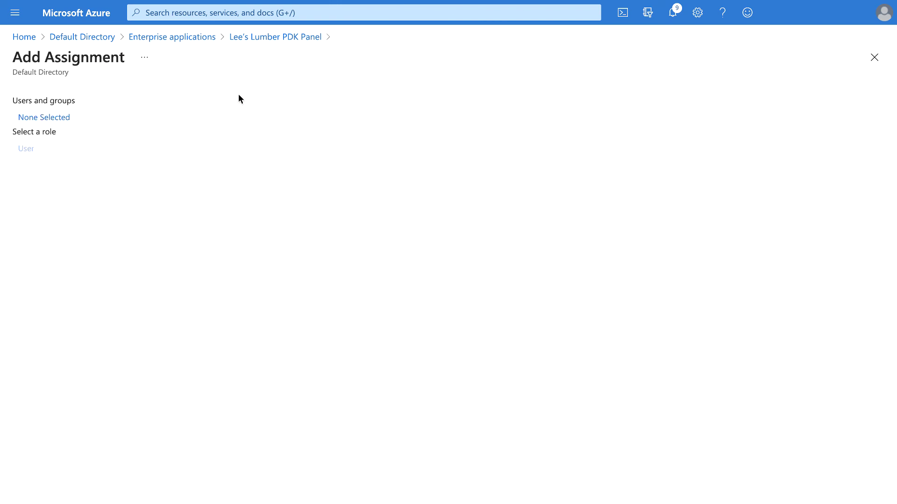
left_click(67, 119)
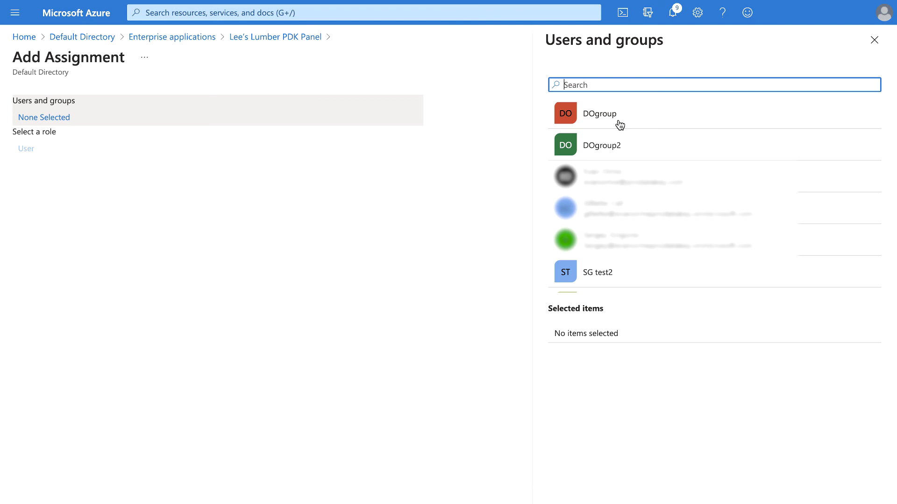
left_click(619, 124)
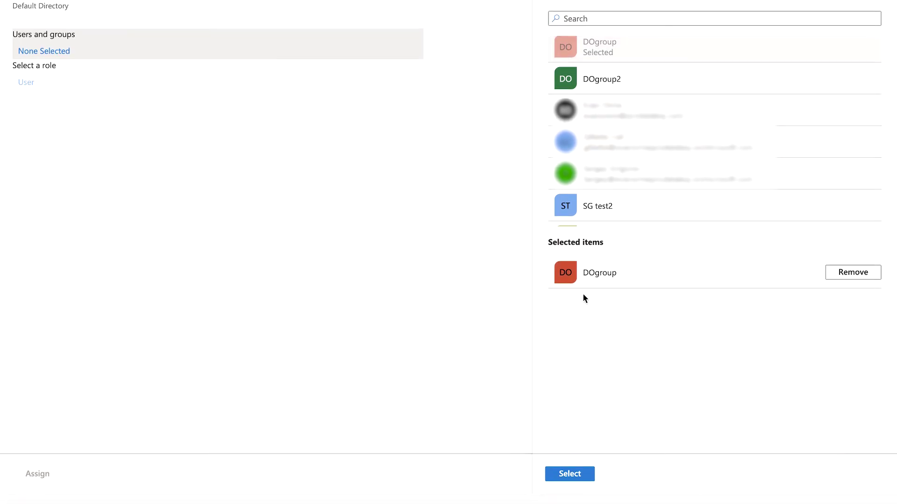
left_click(565, 475)
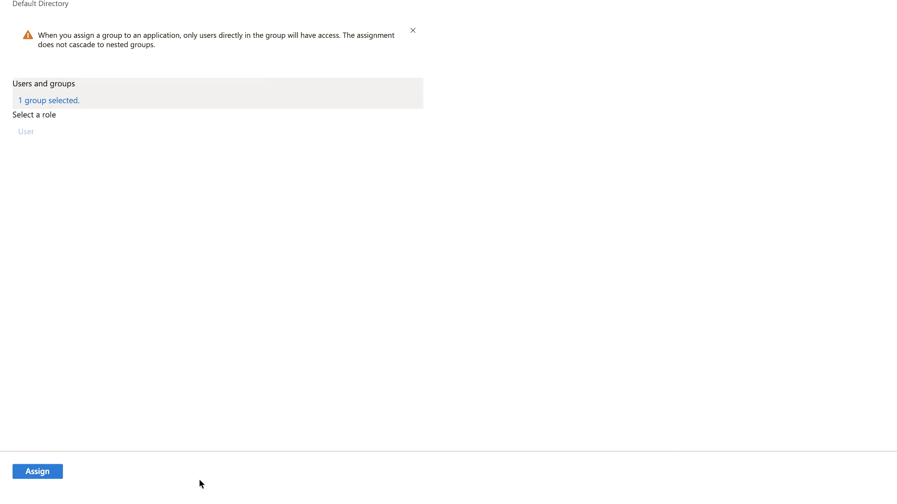
left_click(58, 474)
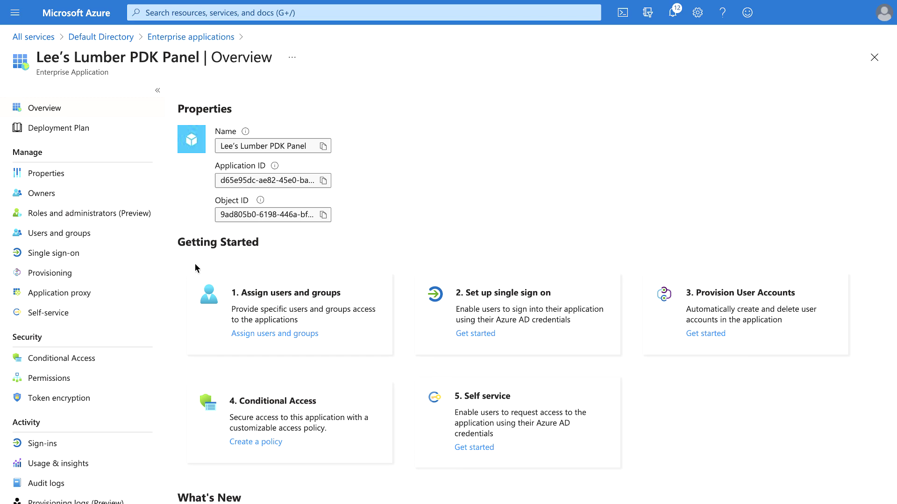
left_click(140, 273)
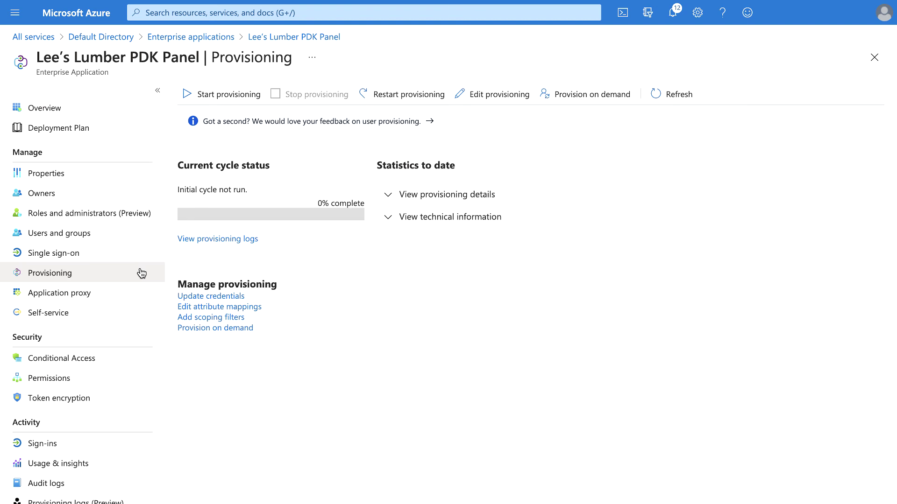
left_click(235, 100)
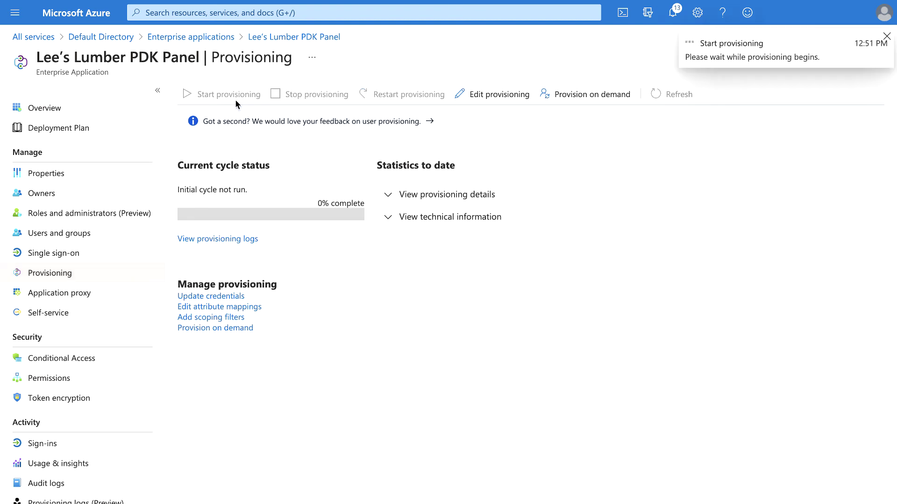